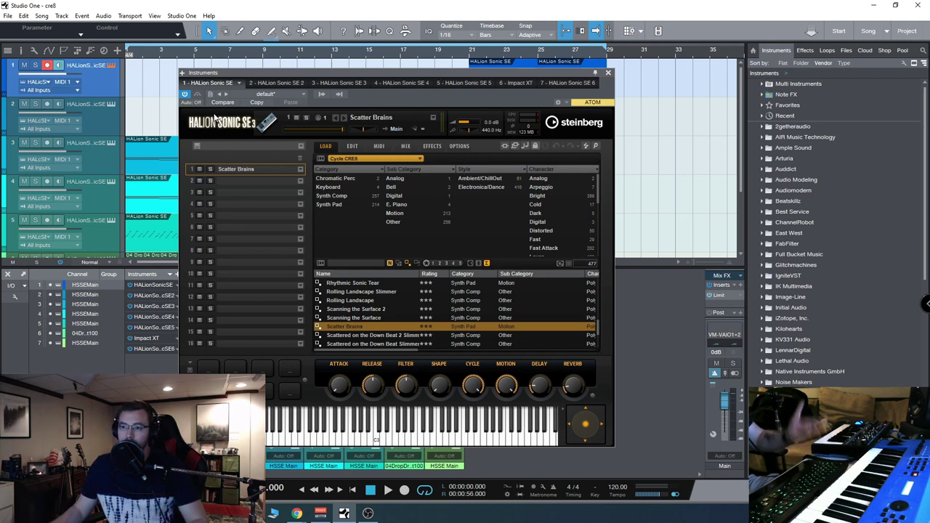
- Show the edit page of track 1's Scatter Brains instrument and move its window so all controls fit on screen
click(609, 75)
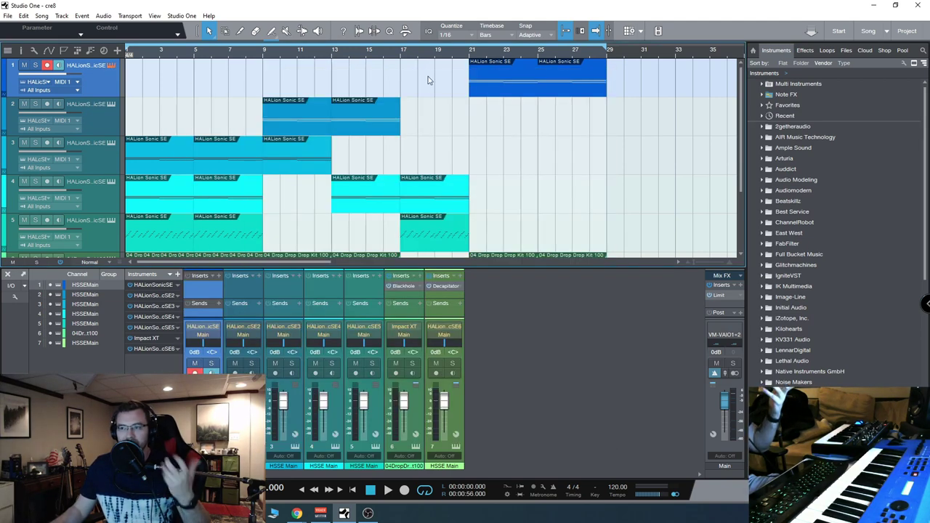
key(F11)
drag(434, 76, 409, 62)
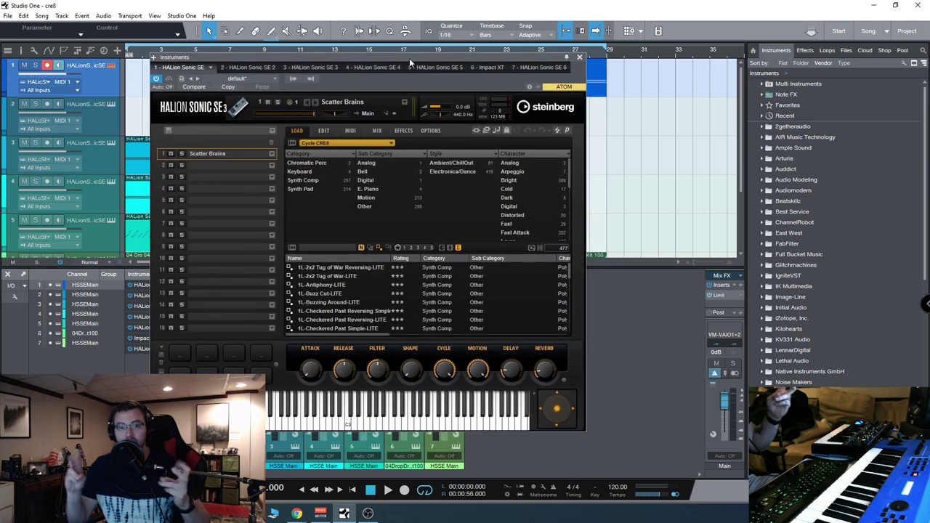
click(324, 130)
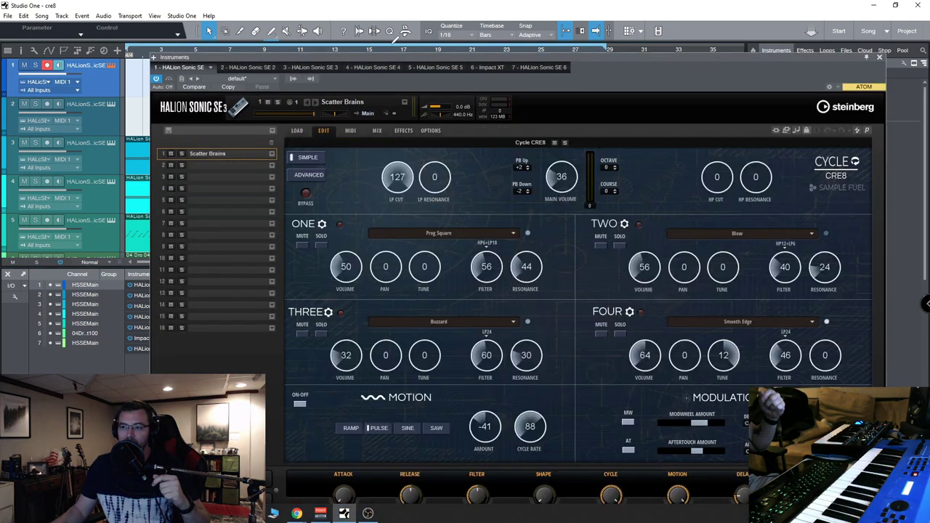
drag(400, 55, 321, 11)
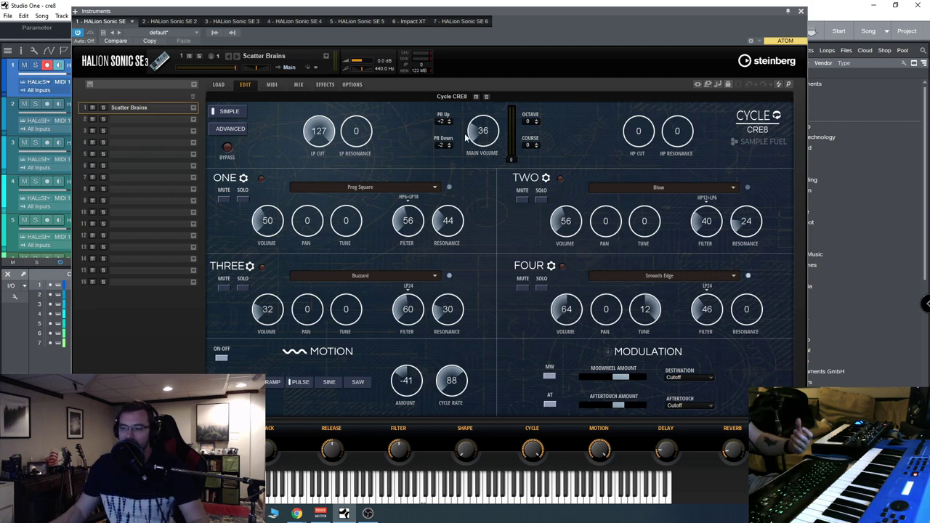
drag(515, 18, 509, 7)
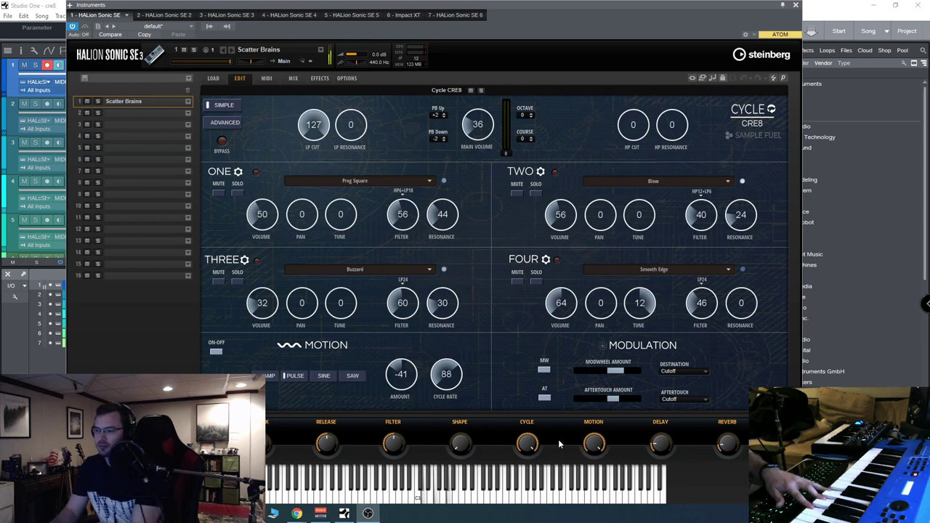
- Audition the Ramp and Sine motion shapes, then set the motion shape to Saw with an amount of 100
click(530, 445)
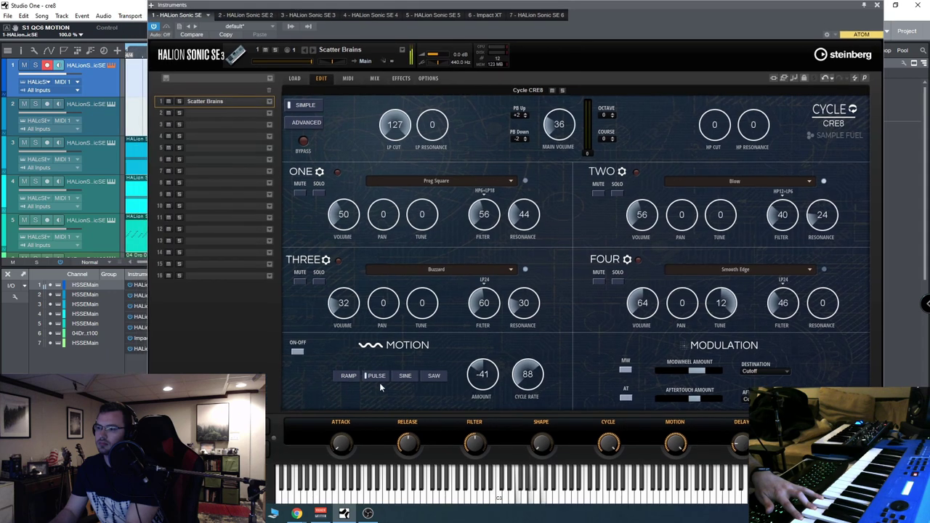
click(348, 377)
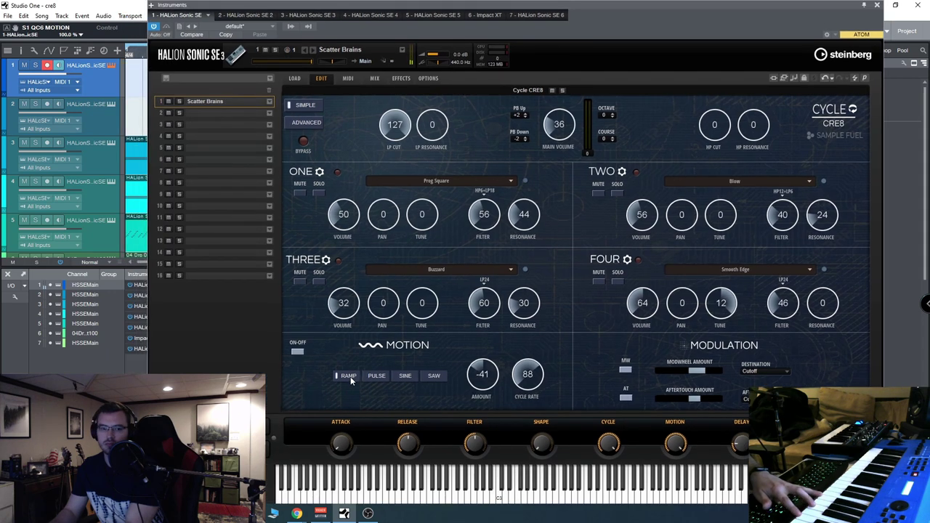
click(403, 377)
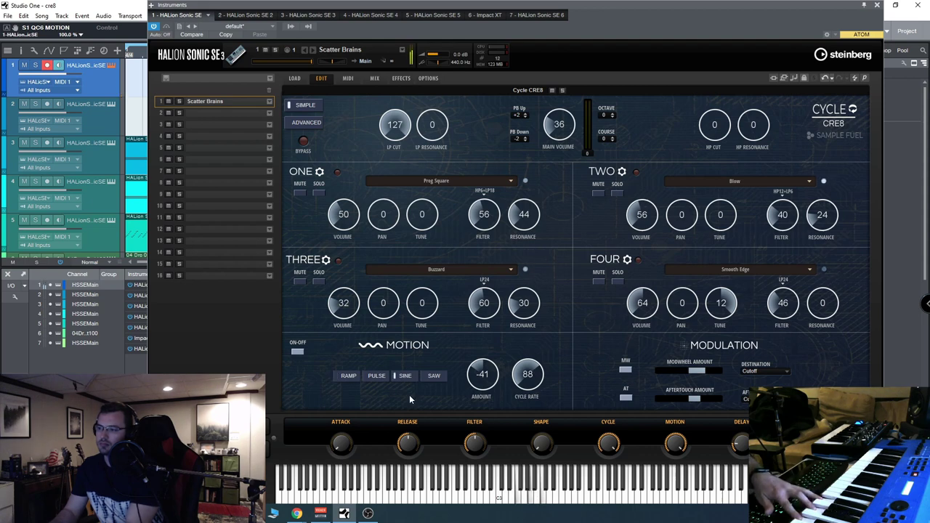
mouse_move(520, 383)
drag(488, 384, 523, 374)
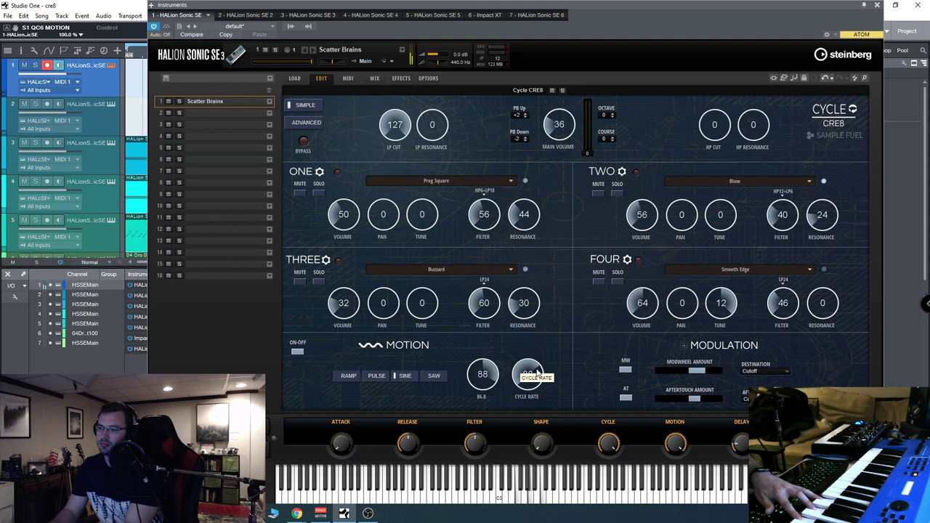
click(436, 377)
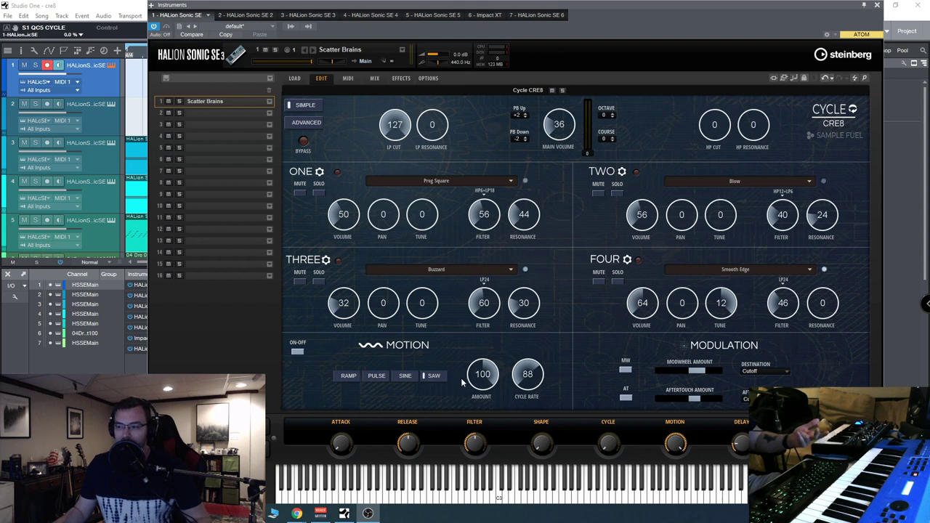
mouse_move(546, 388)
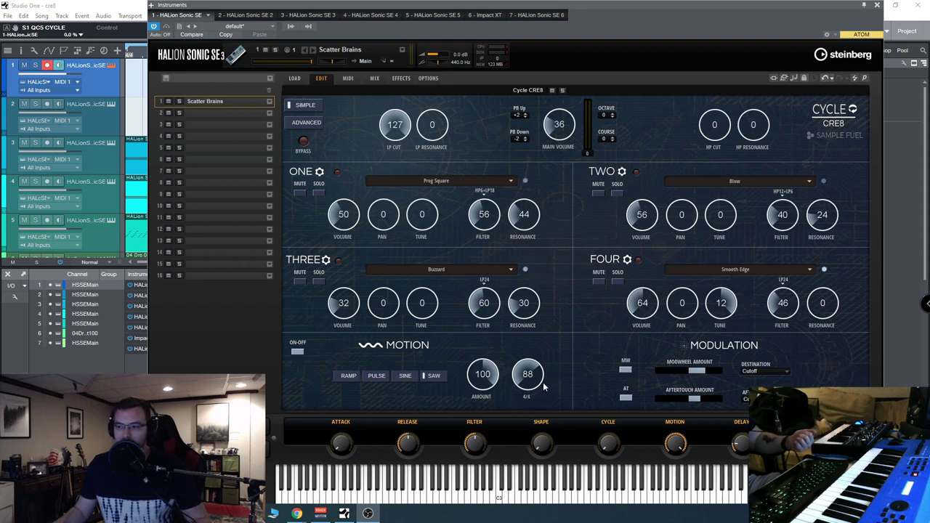
drag(560, 10, 538, 10)
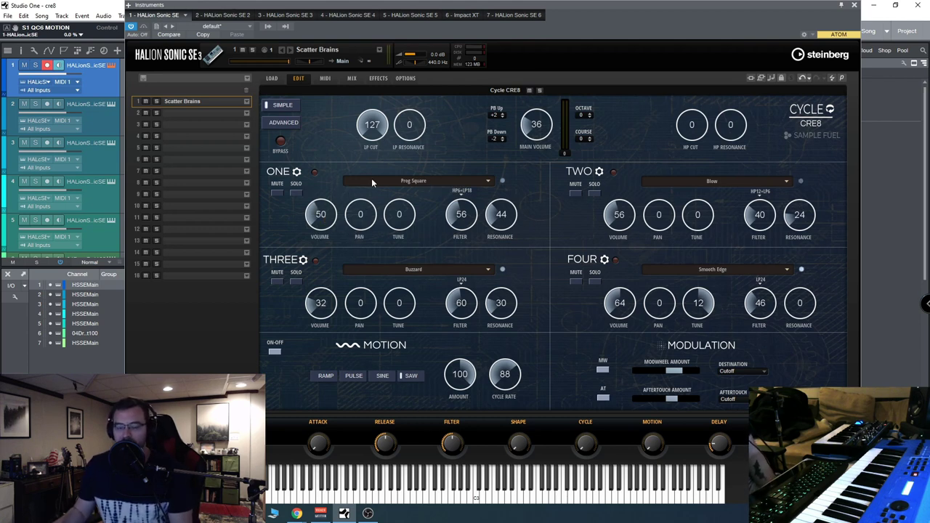
- Solo sound layer One, load ABS-Dramatic Light Storm as its source, set its volume to 120, and close the instrument window
click(487, 182)
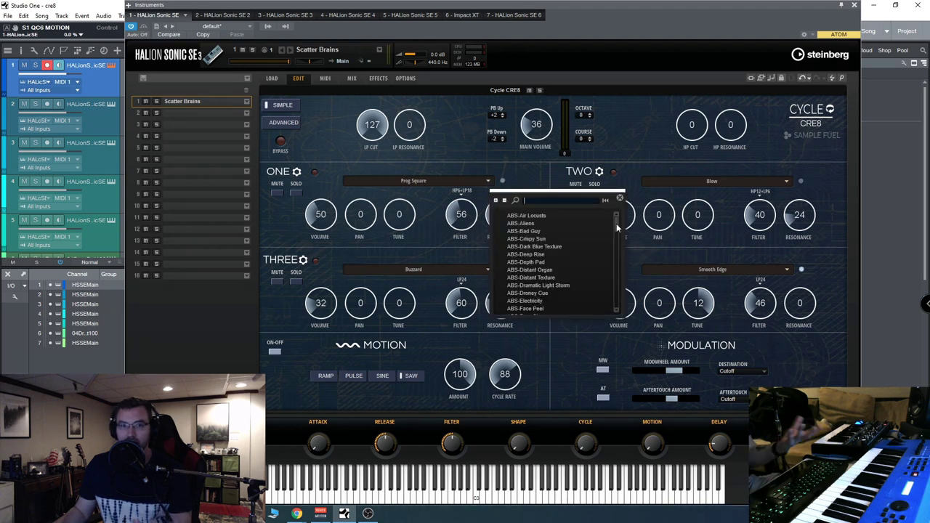
mouse_move(616, 223)
mouse_down()
mouse_move(615, 280)
mouse_move(617, 218)
mouse_up()
click(474, 225)
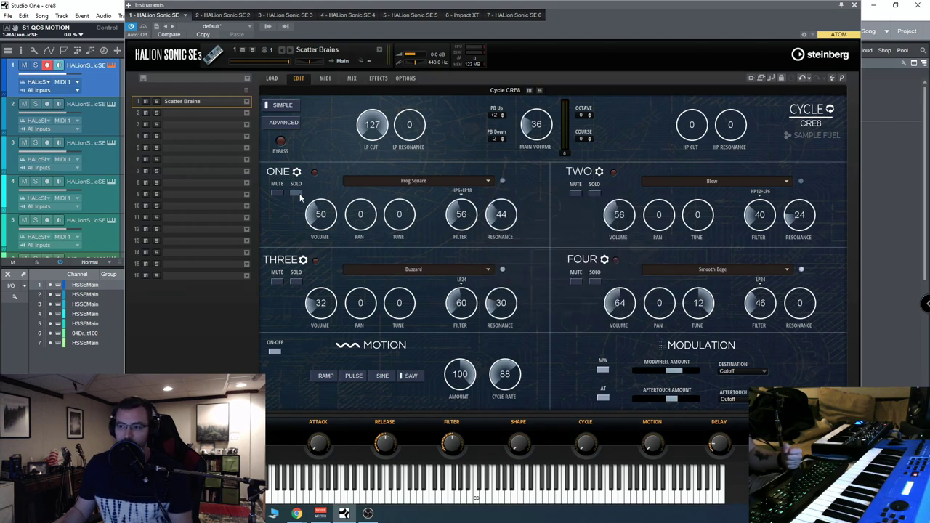
click(295, 193)
click(488, 180)
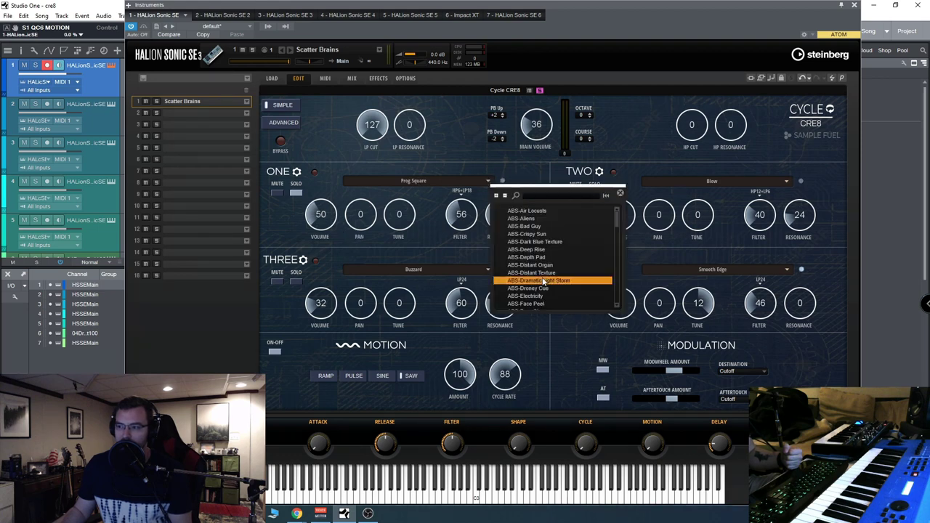
click(540, 278)
drag(349, 204, 363, 197)
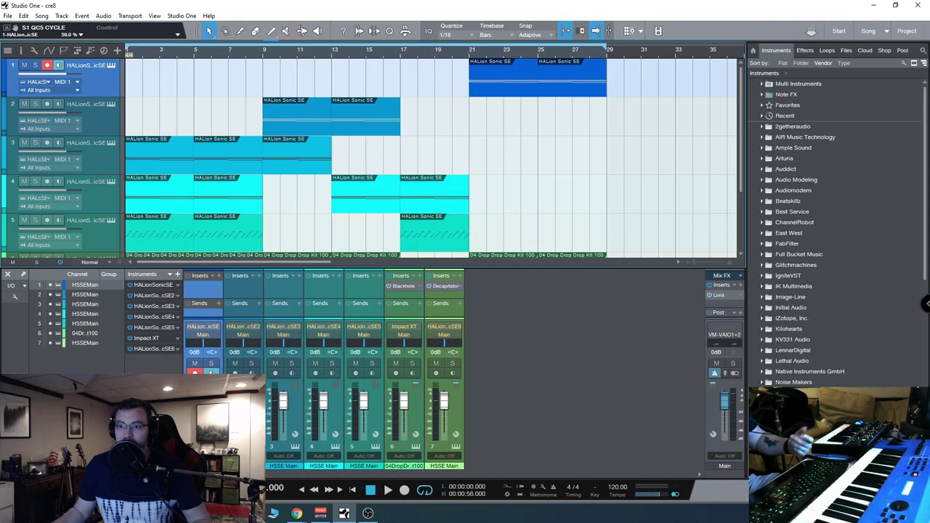
click(854, 5)
- Play the song from bar 21 and look over all seven tracks of the arrangement
scroll(393, 214, down, 3)
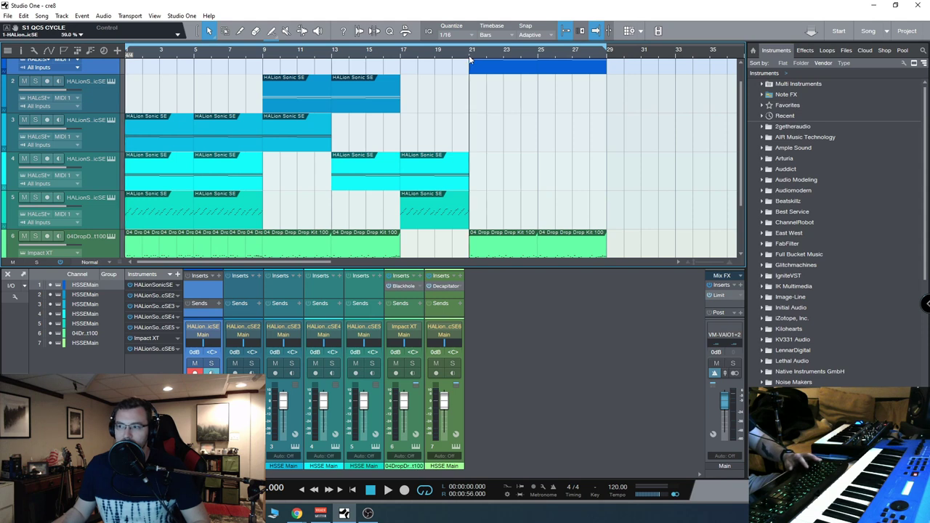
key(space)
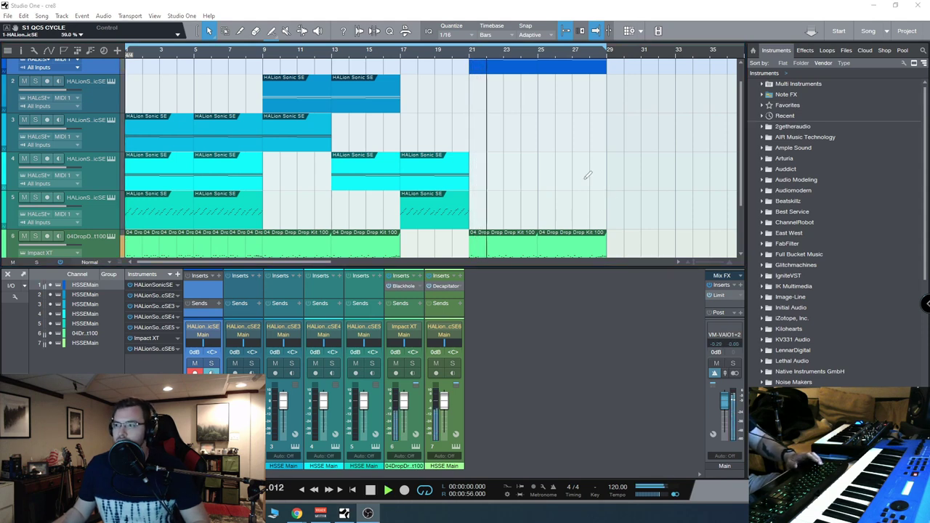
scroll(508, 178, down, 2)
scroll(407, 167, up, 1)
scroll(396, 167, down, 1)
scroll(393, 168, down, 2)
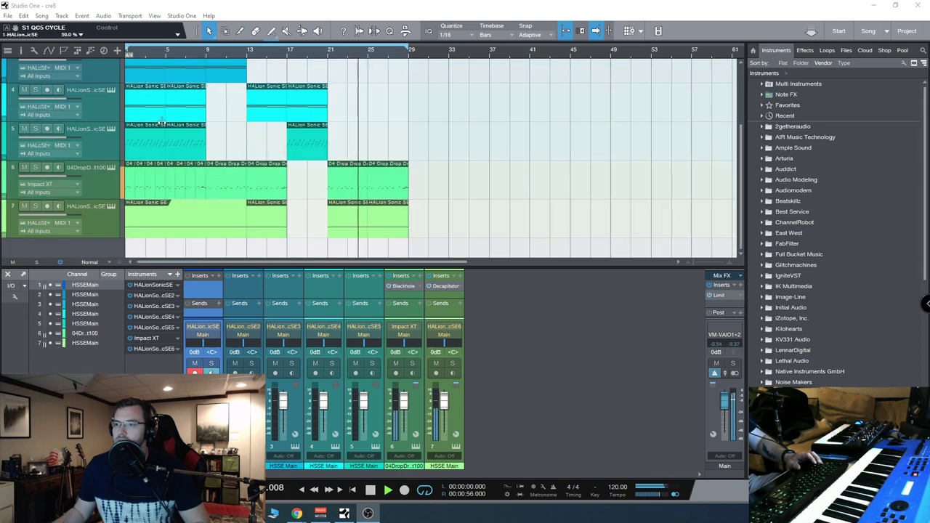
scroll(116, 201, up, 2)
scroll(335, 154, up, 3)
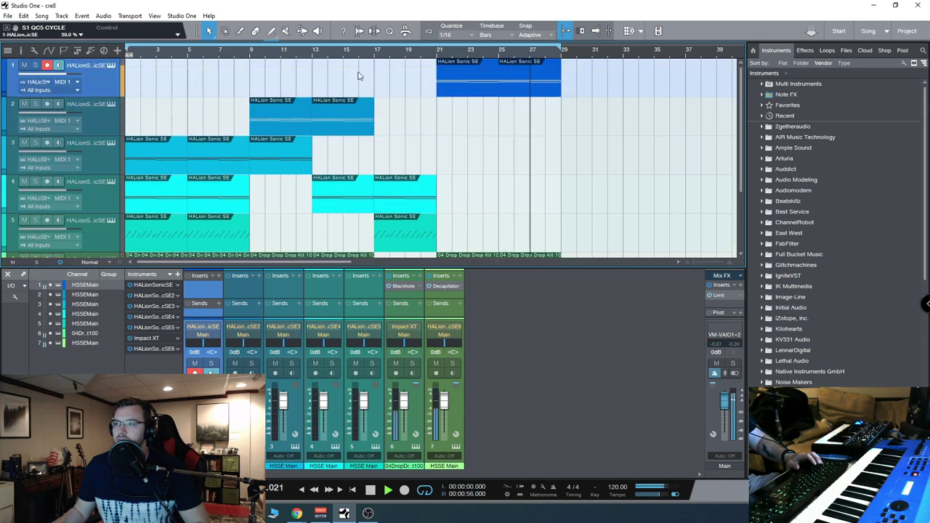
scroll(349, 87, down, 2)
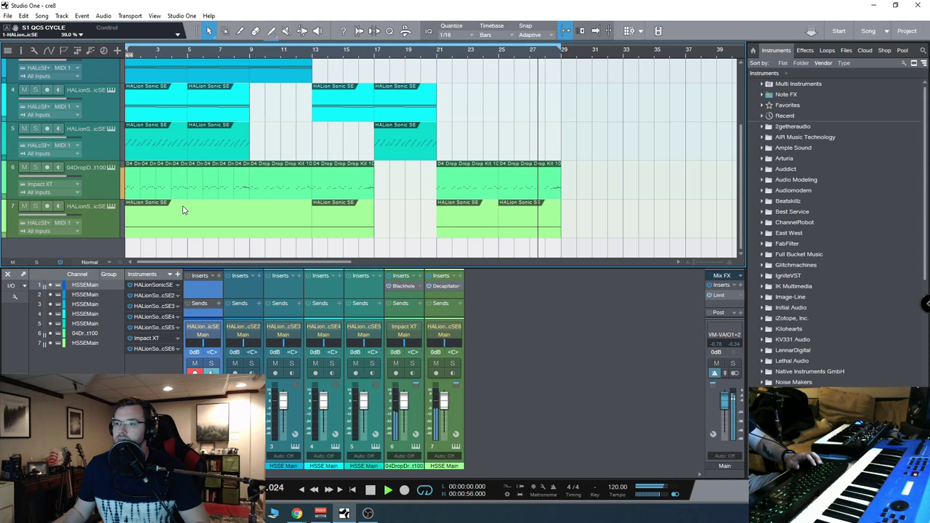
- Select track 5, listen to the opening bars of the arrangement, and stop playback
click(158, 142)
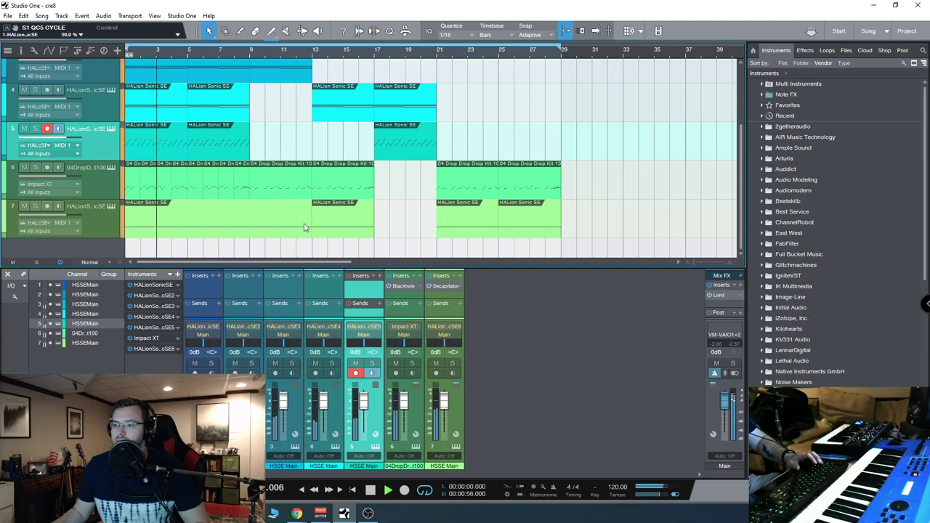
scroll(264, 212, up, 3)
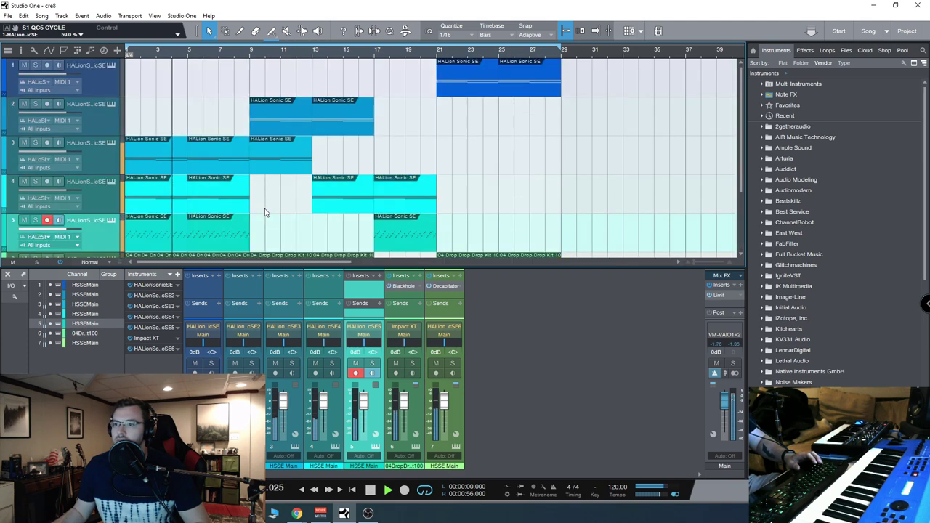
click(370, 491)
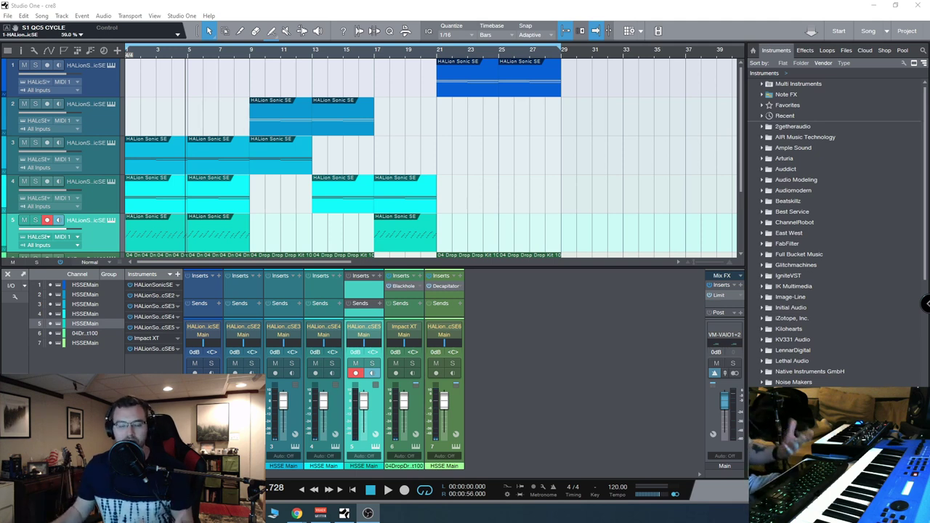
- Reopen track 1's instrument and browse the source list of sound layer One without choosing a new source
click(107, 113)
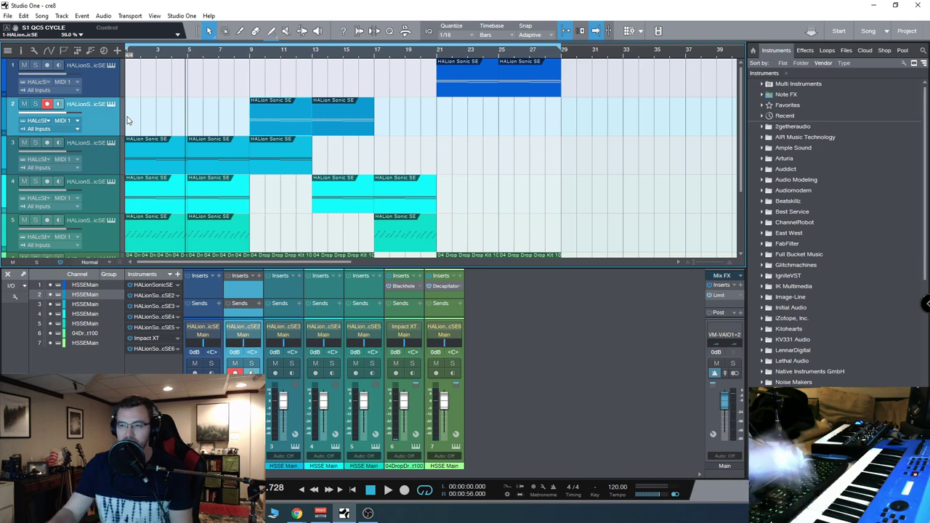
click(109, 78)
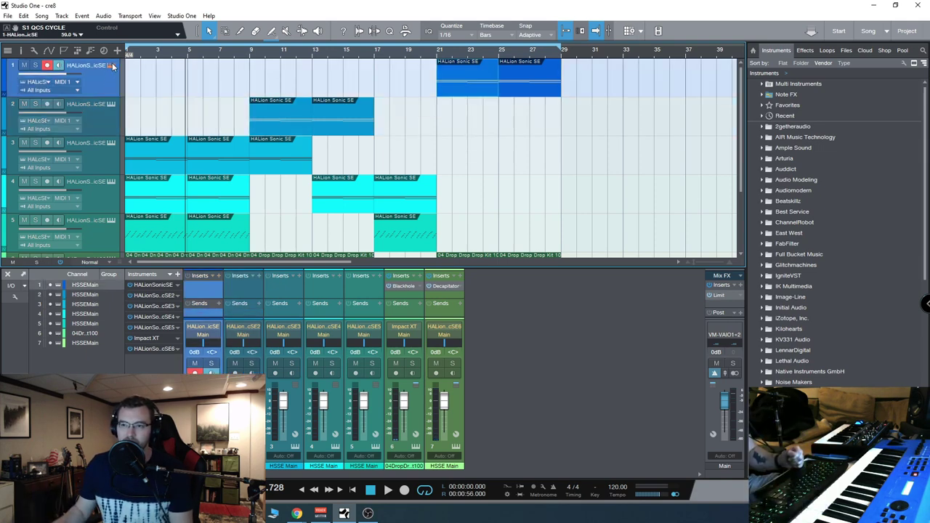
key(F11)
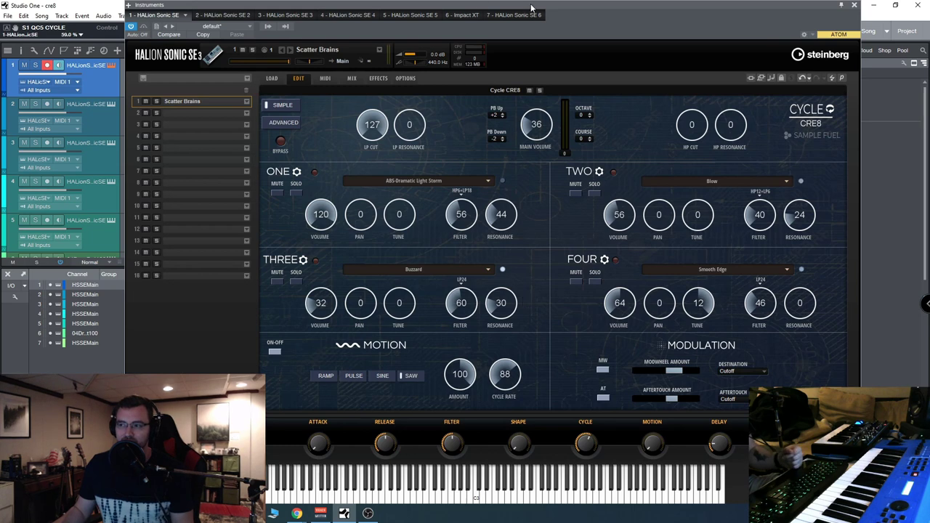
drag(509, 13, 505, 11)
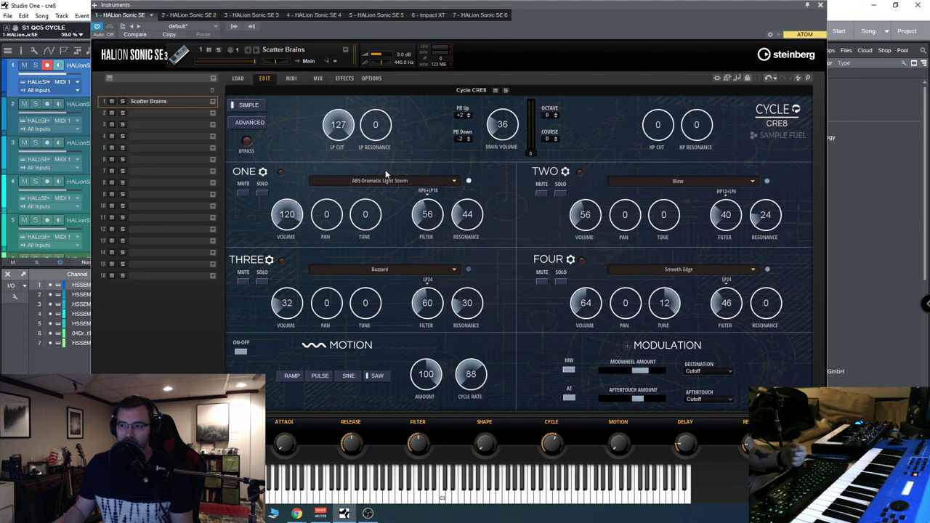
click(454, 182)
drag(587, 216, 594, 250)
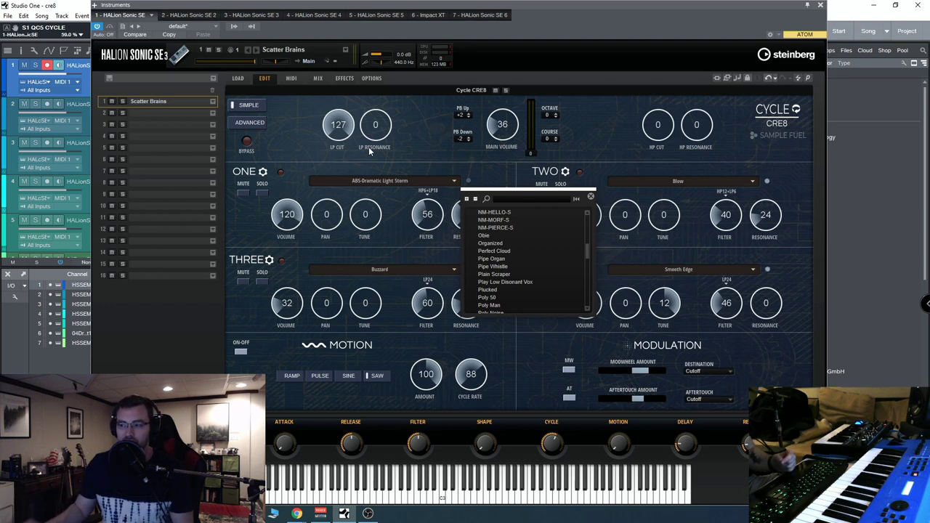
click(427, 155)
- Compare the Cycle CRE8 preset browser with the Scatter Brains edit page, and close the instrument window
click(239, 78)
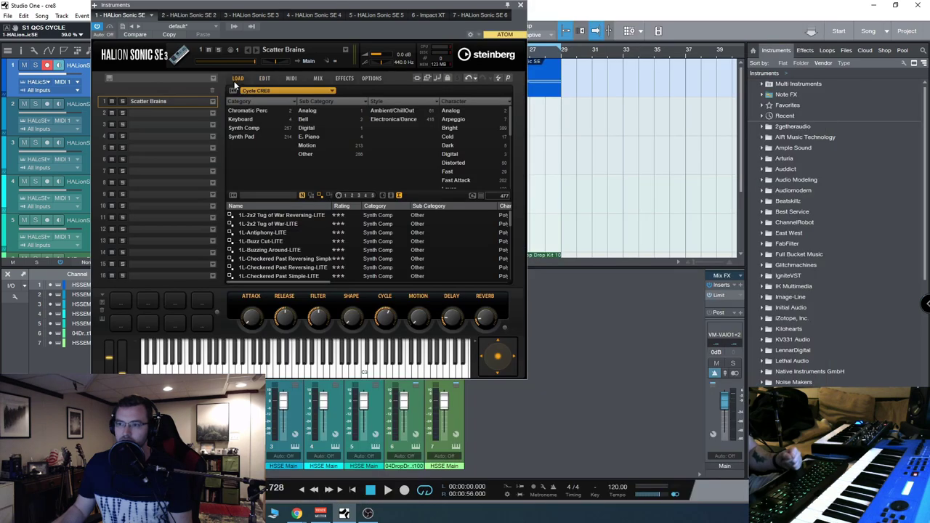
click(264, 79)
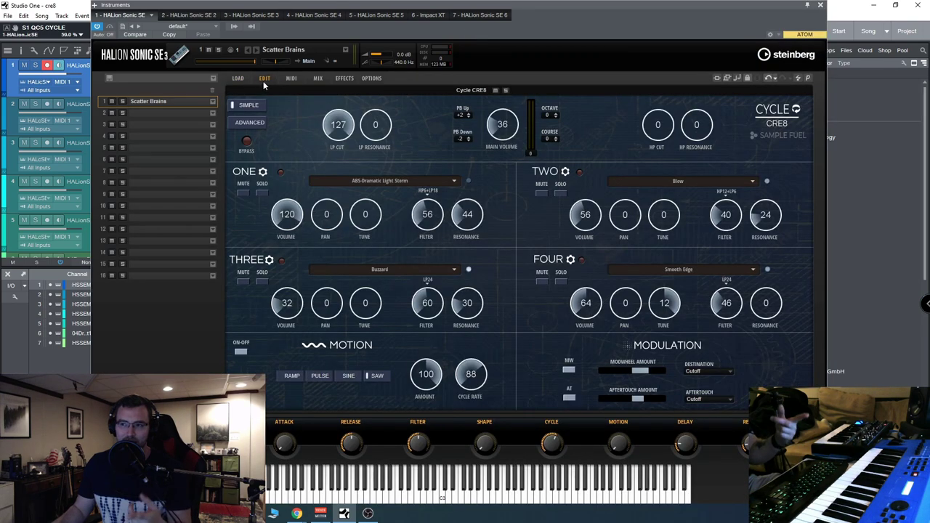
click(821, 7)
- Select track 2, view the edit page of its 2L-Solve the Equation Blanket instrument while auditioning it, and close the window
click(99, 121)
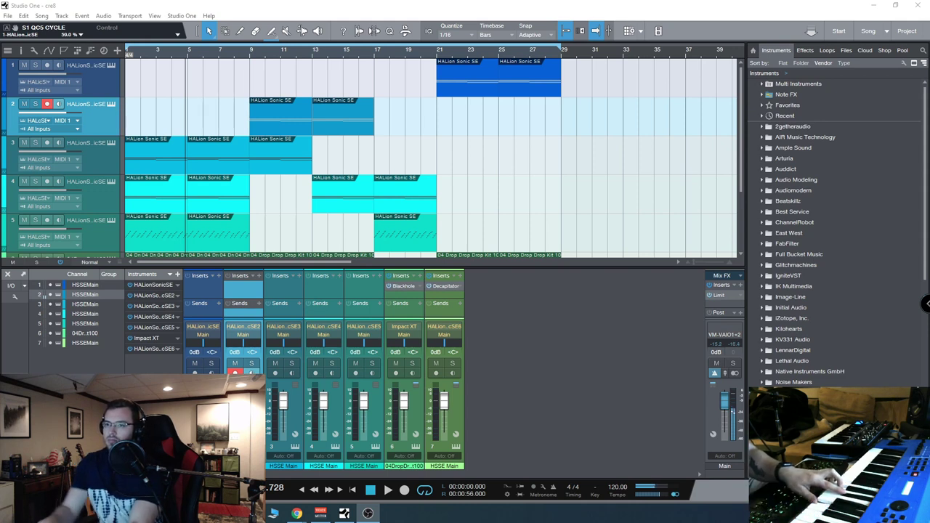
click(112, 104)
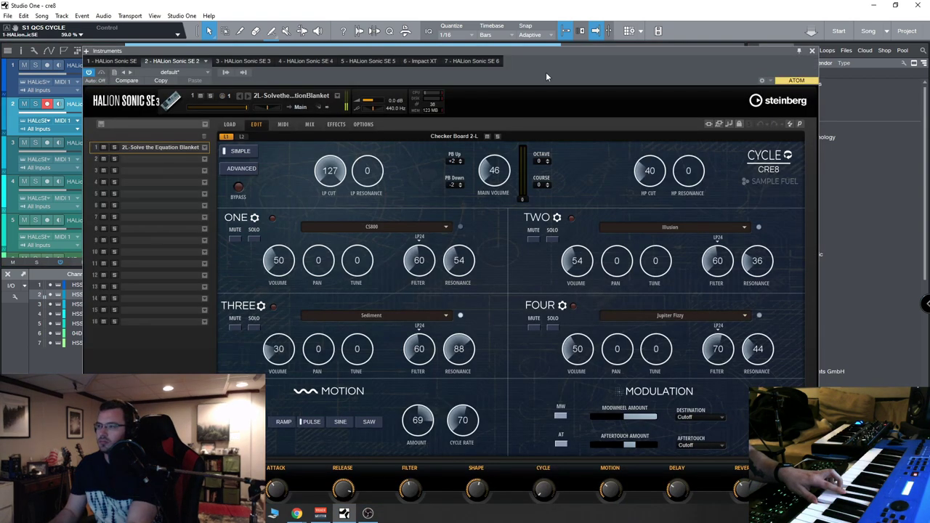
drag(555, 53, 543, 15)
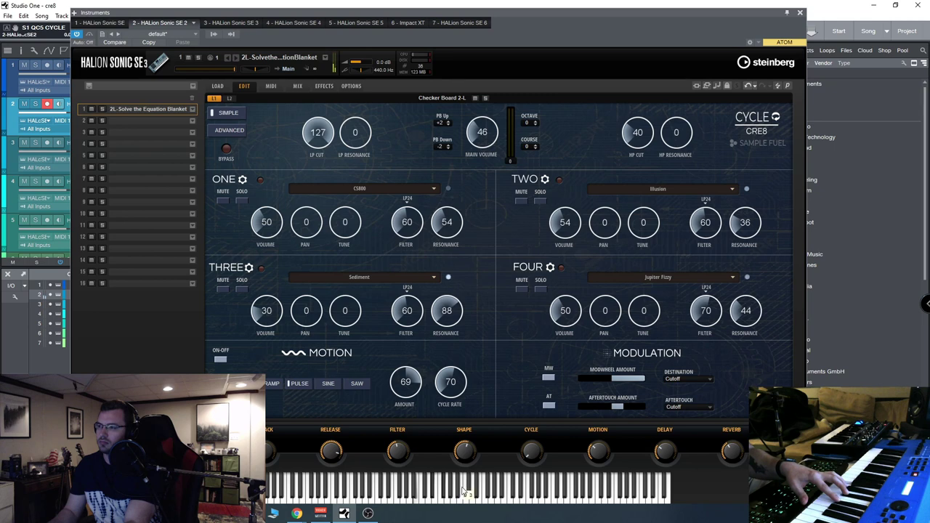
click(800, 14)
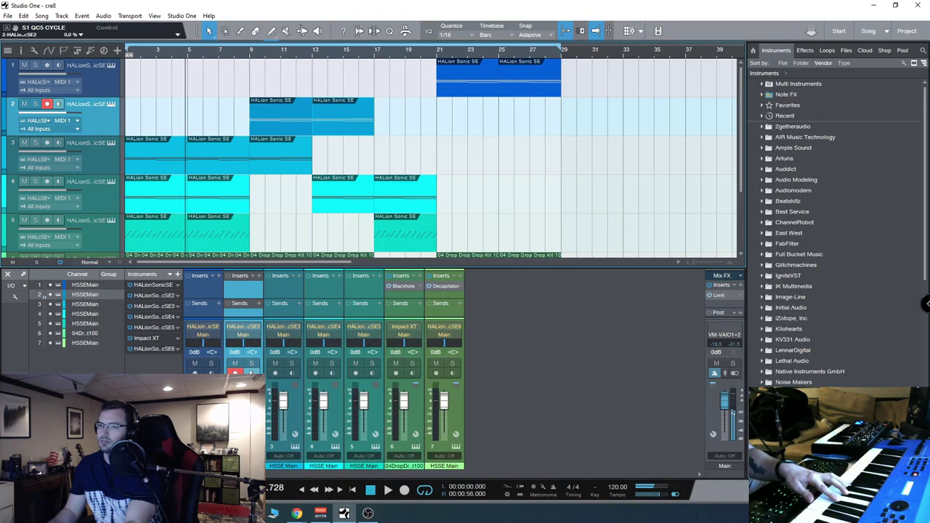
- Select track 3, view the edit page of its Pieces of a Wurli Slimmer instrument while auditioning it, and close the window
click(100, 162)
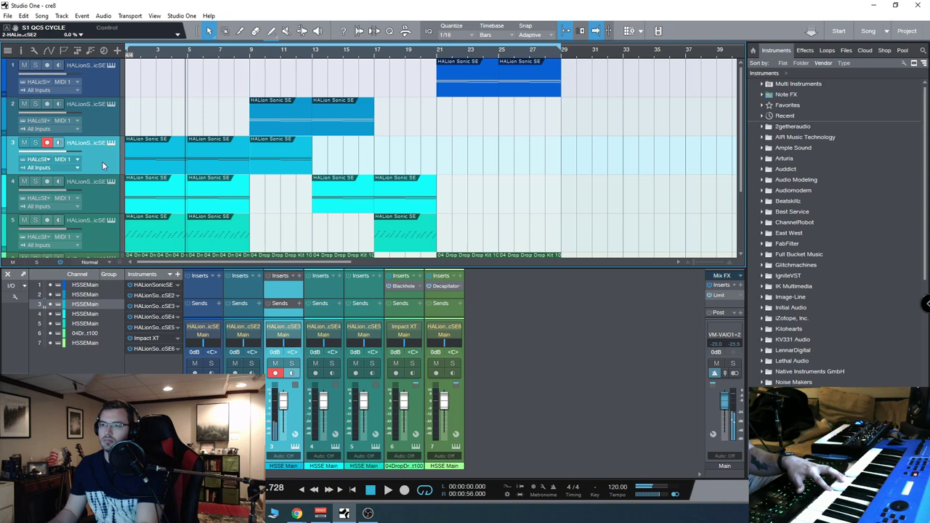
key(F11)
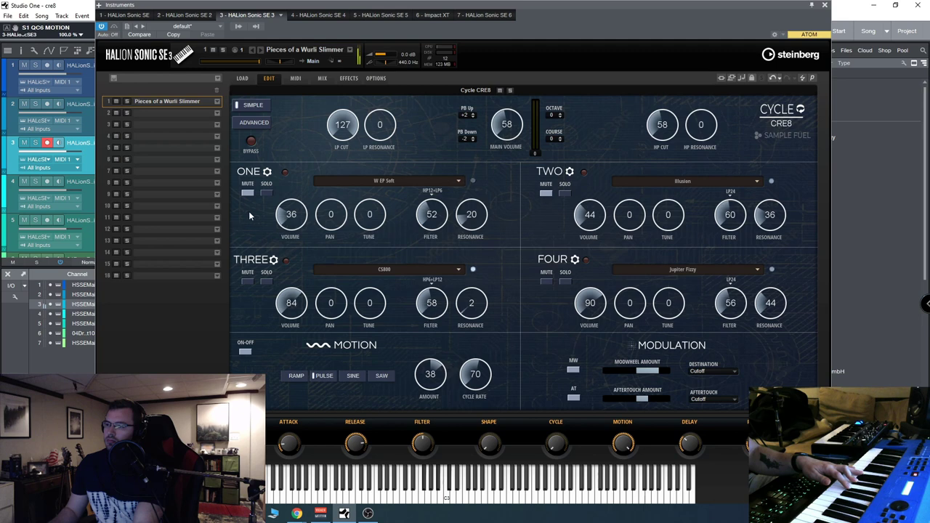
click(825, 6)
- Select track 4, open its Rhythmic Scattered Bells instrument, audition it while trying the LP Cut control, and close the window
click(100, 204)
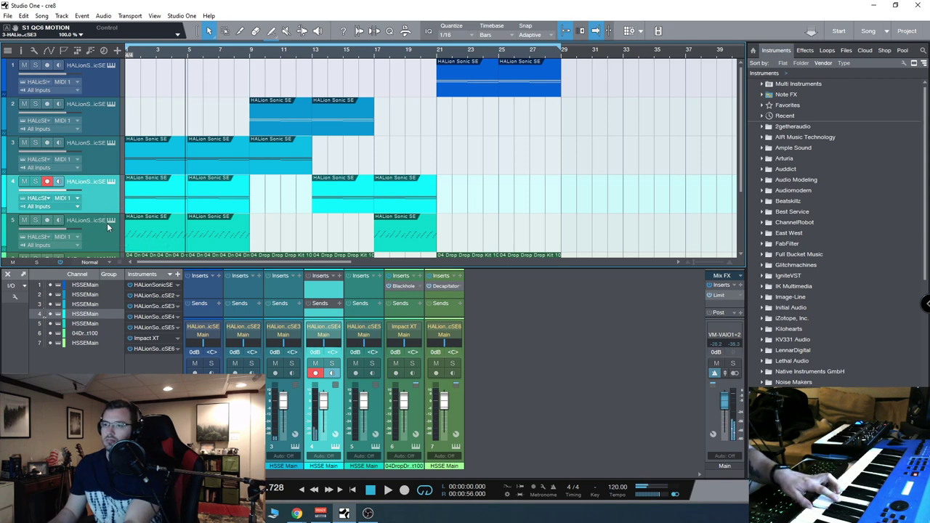
scroll(310, 189, down, 2)
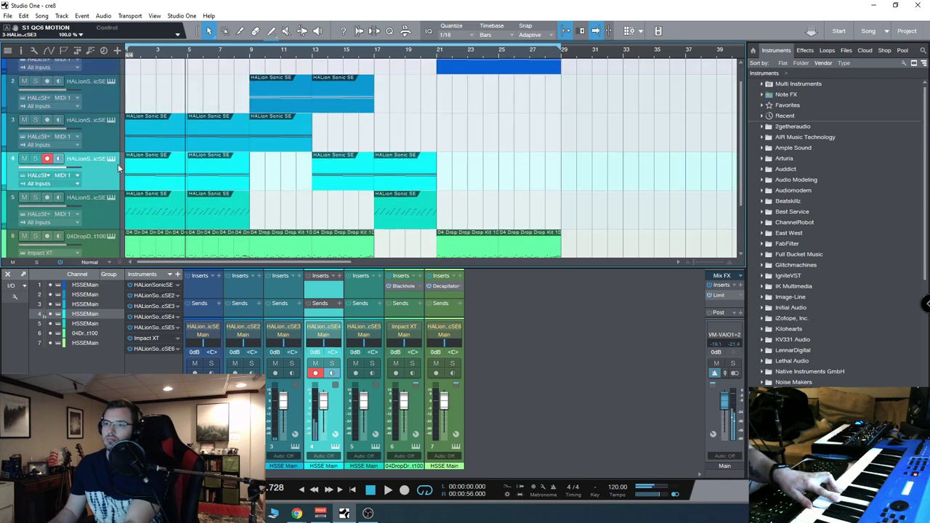
click(111, 158)
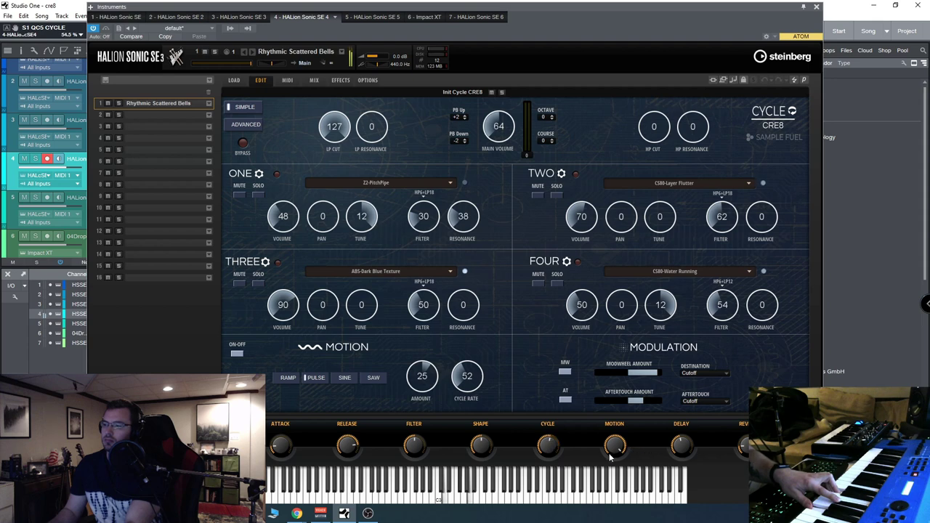
drag(335, 128, 356, 158)
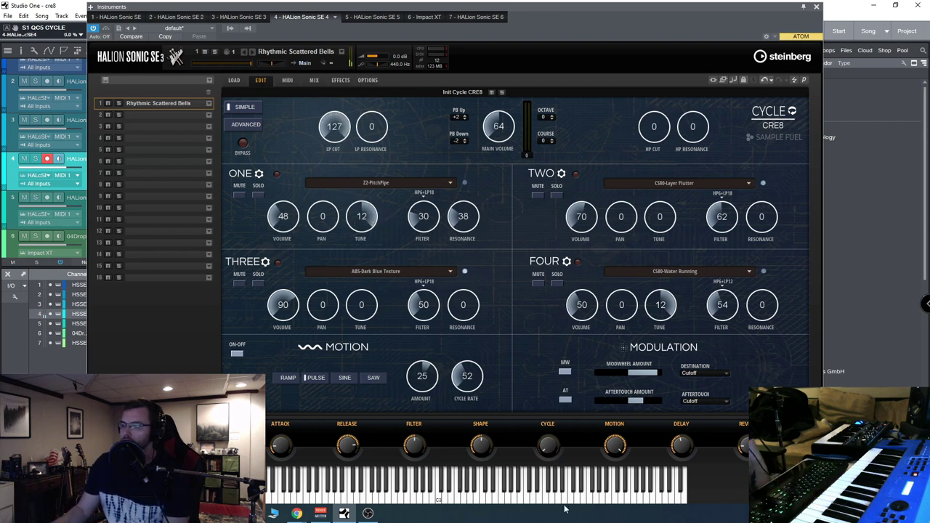
click(816, 6)
- Set the loop range to end at bar 9 and open track 5's merged opening part in the note editor
key(Down)
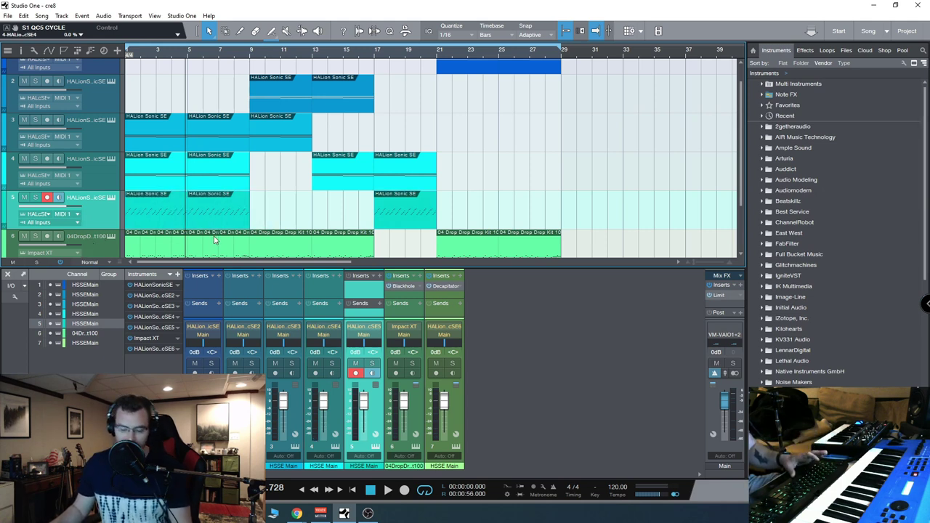
alt+click(251, 55)
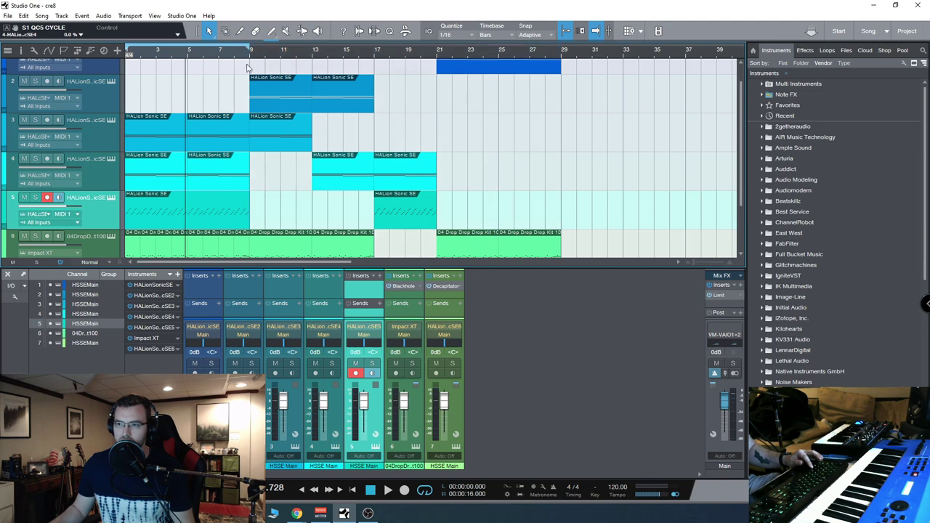
double_click(154, 203)
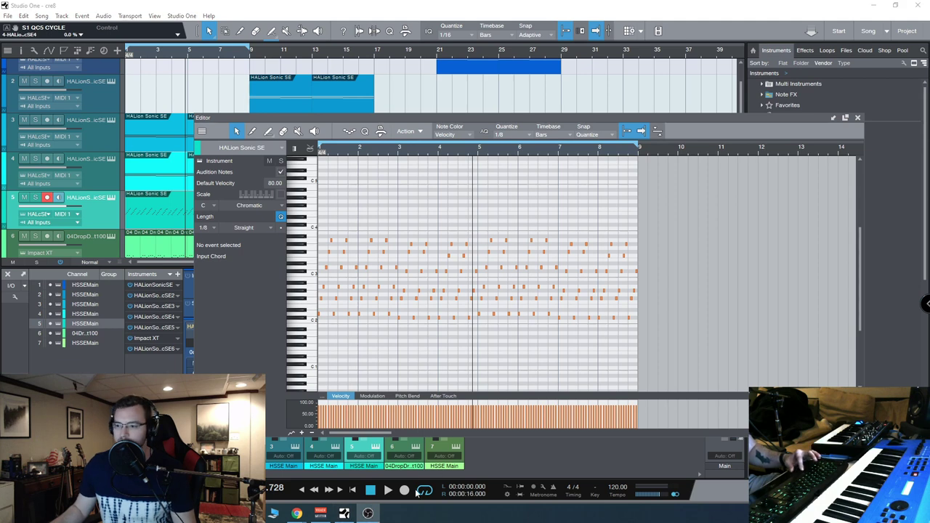
- Solo track 5 and start playback while viewing its note pattern, and close the note editor
key(s)
key(space)
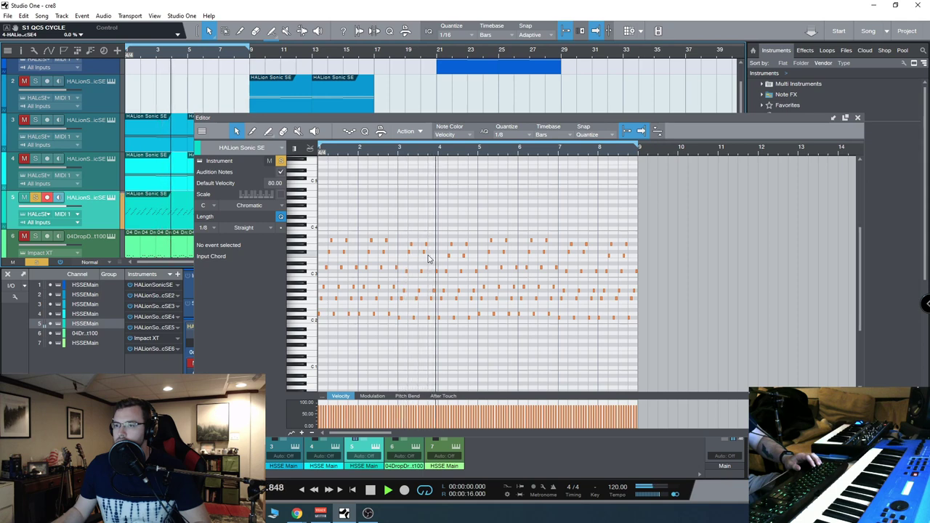
drag(456, 120, 442, 85)
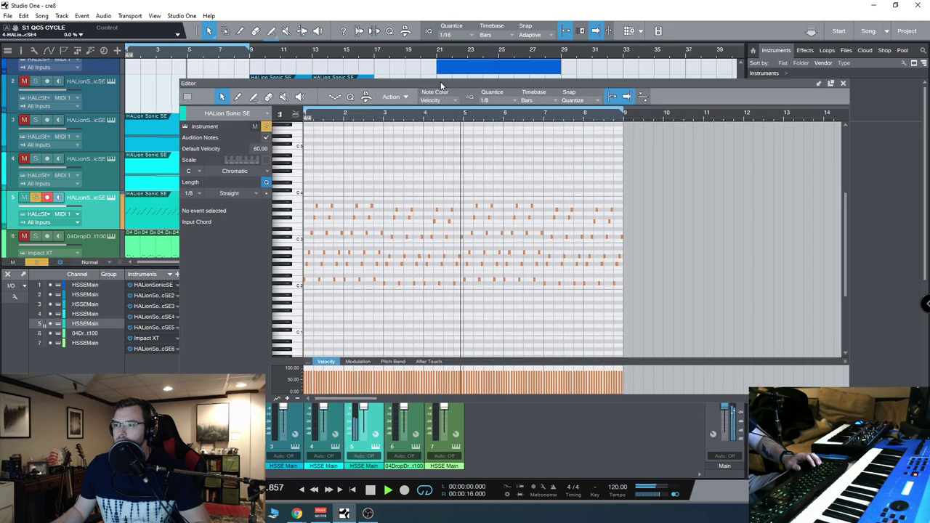
click(844, 84)
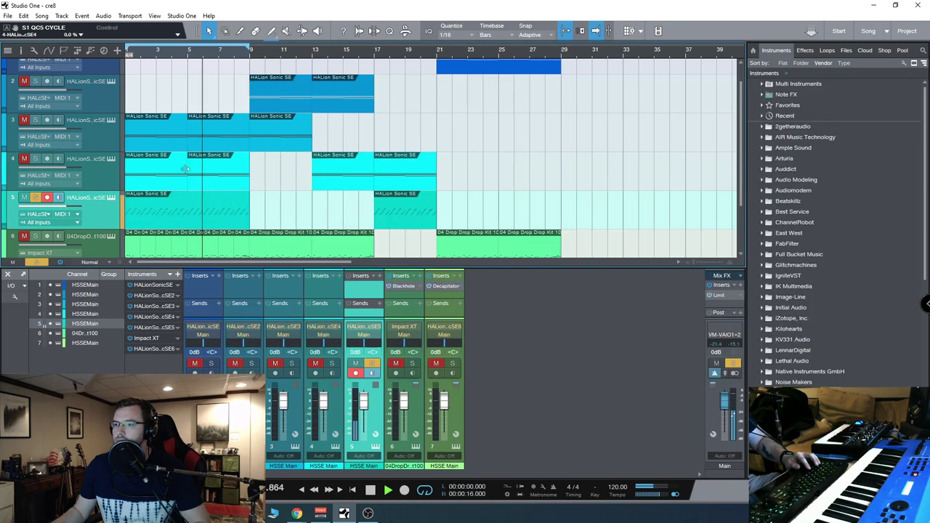
- During looped playback, add tracks 7, 6 and 4 to the soloed tracks one after another
click(100, 217)
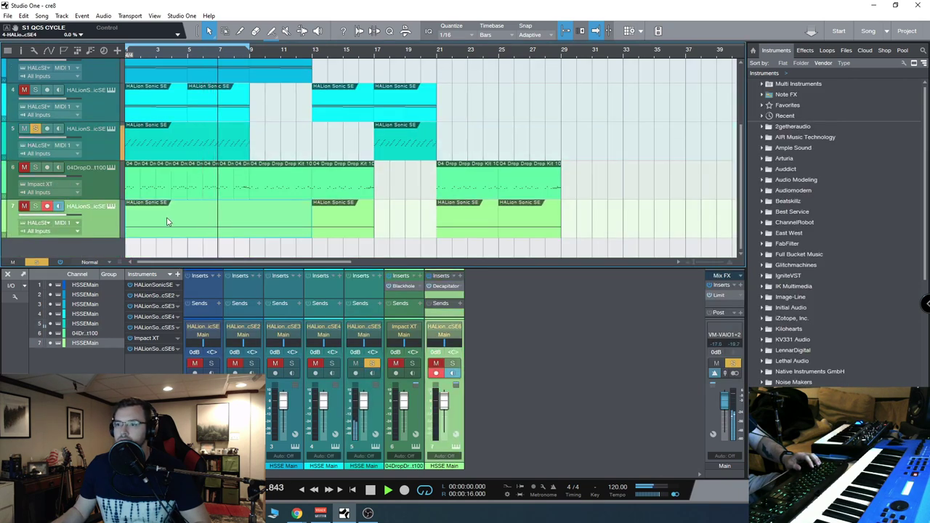
click(24, 207)
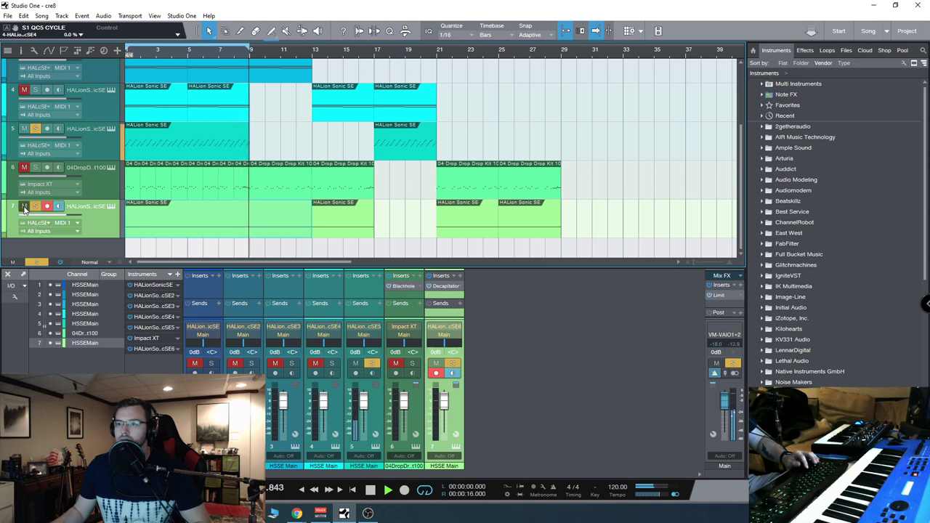
click(25, 169)
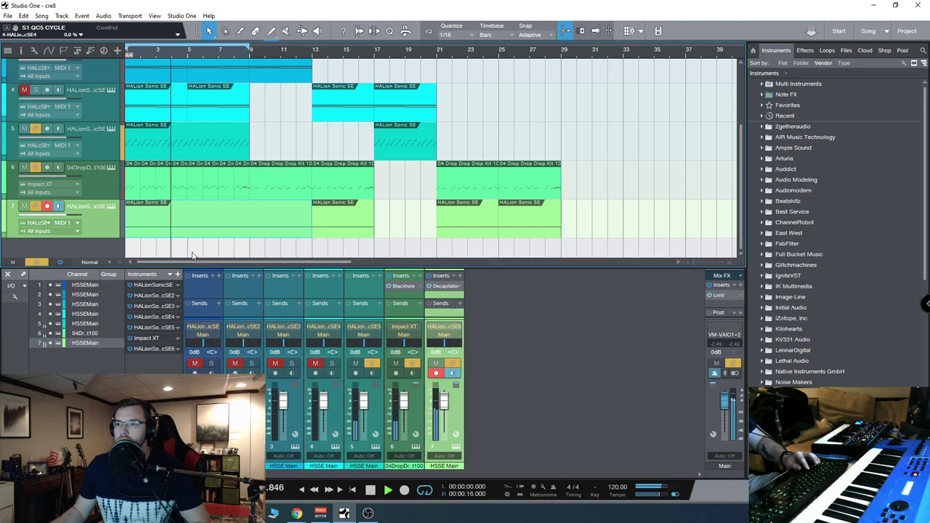
scroll(87, 189, up, 2)
click(24, 182)
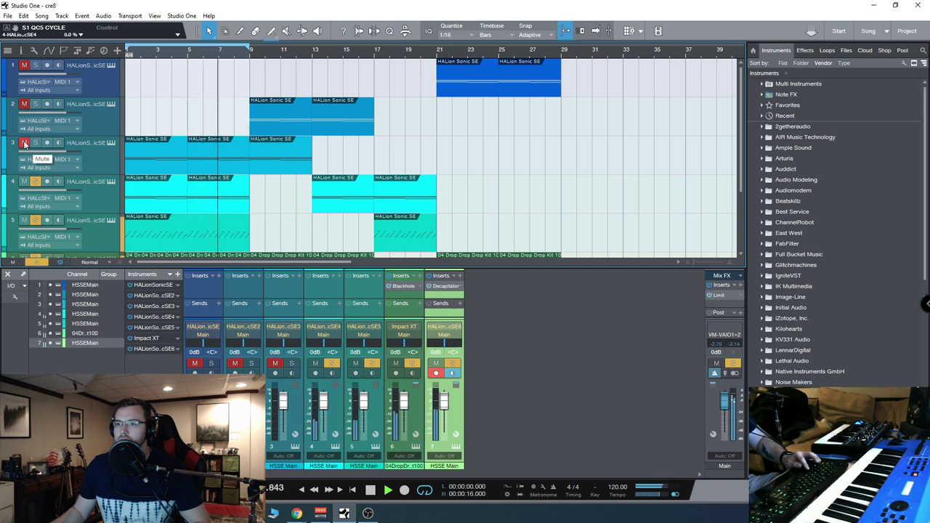
- Add tracks 3, 2 and 1 to the soloed tracks and turn off looping to play the arrangement past bar 9
click(24, 143)
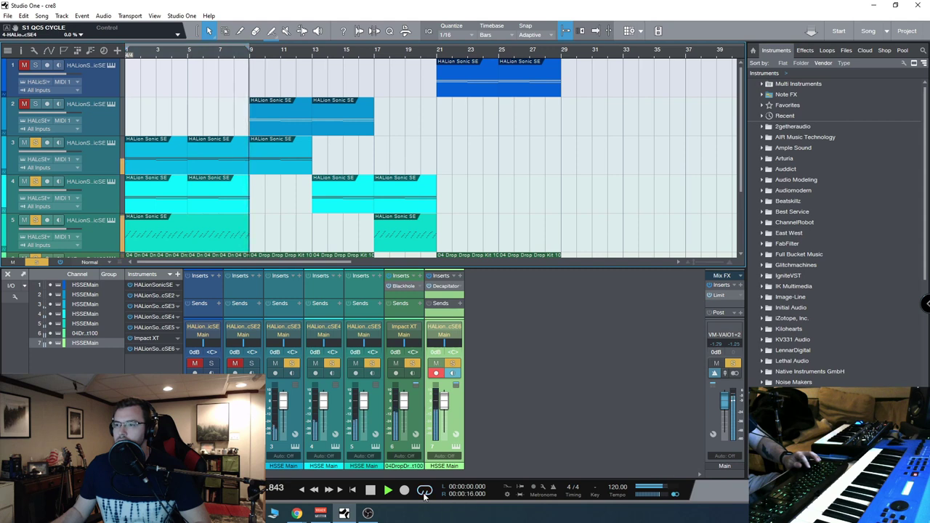
click(24, 104)
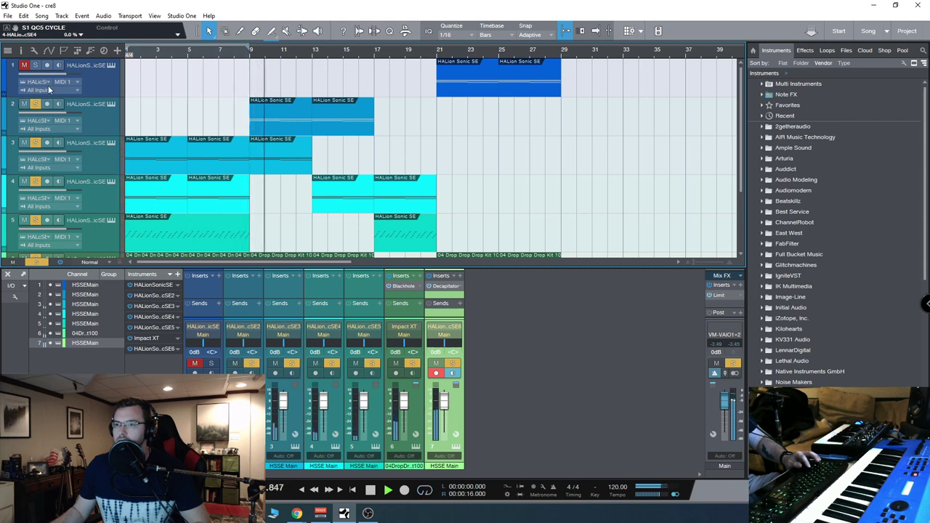
click(24, 65)
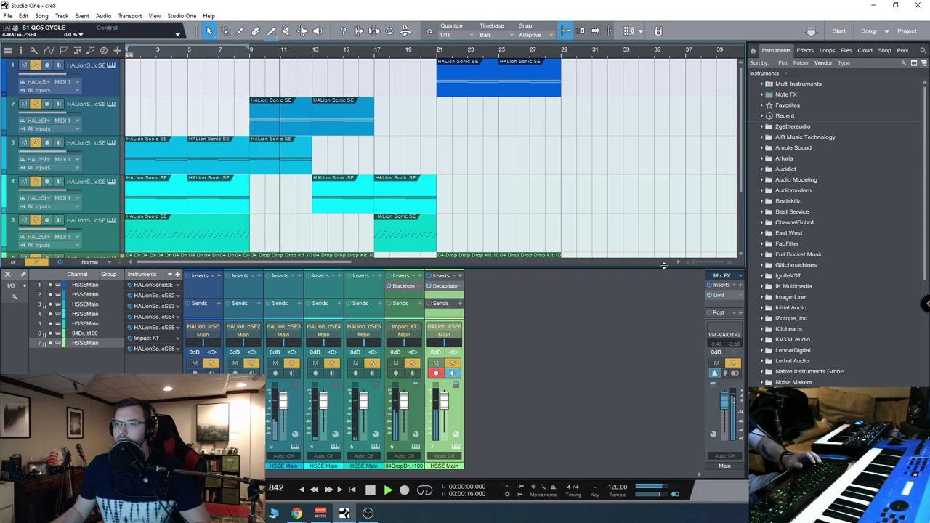
scroll(570, 214, down, 3)
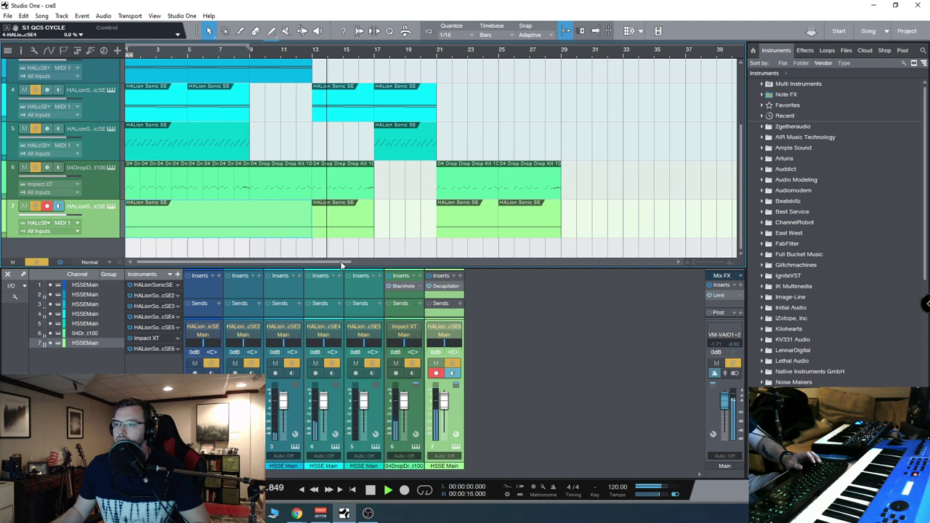
drag(341, 265, 348, 266)
scroll(587, 212, up, 3)
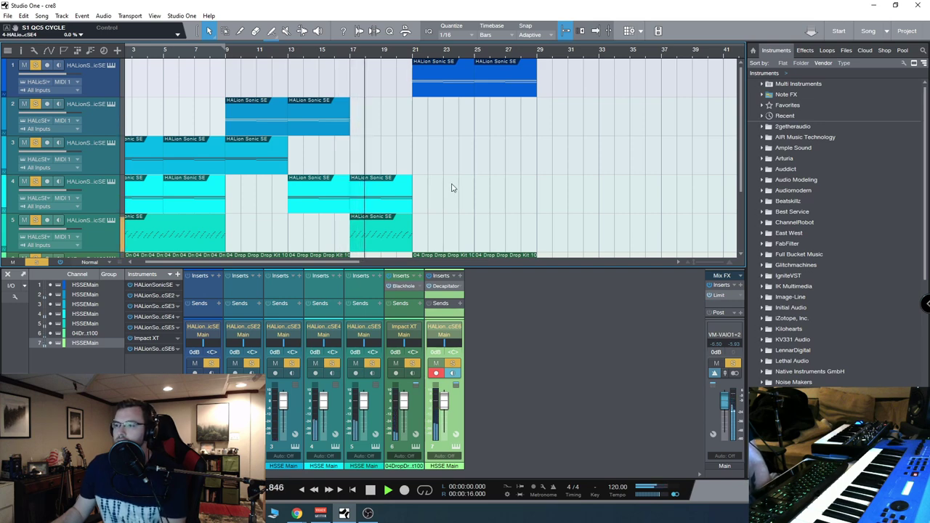
scroll(451, 188, down, 2)
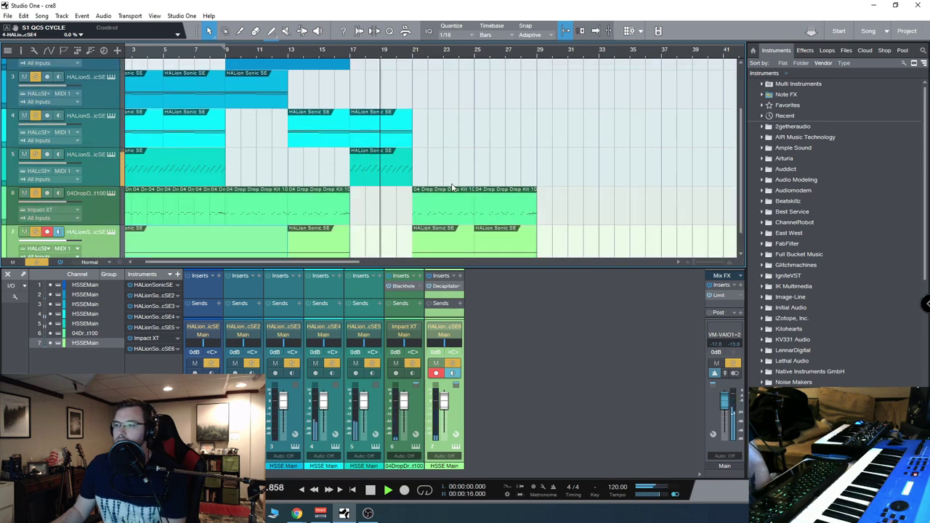